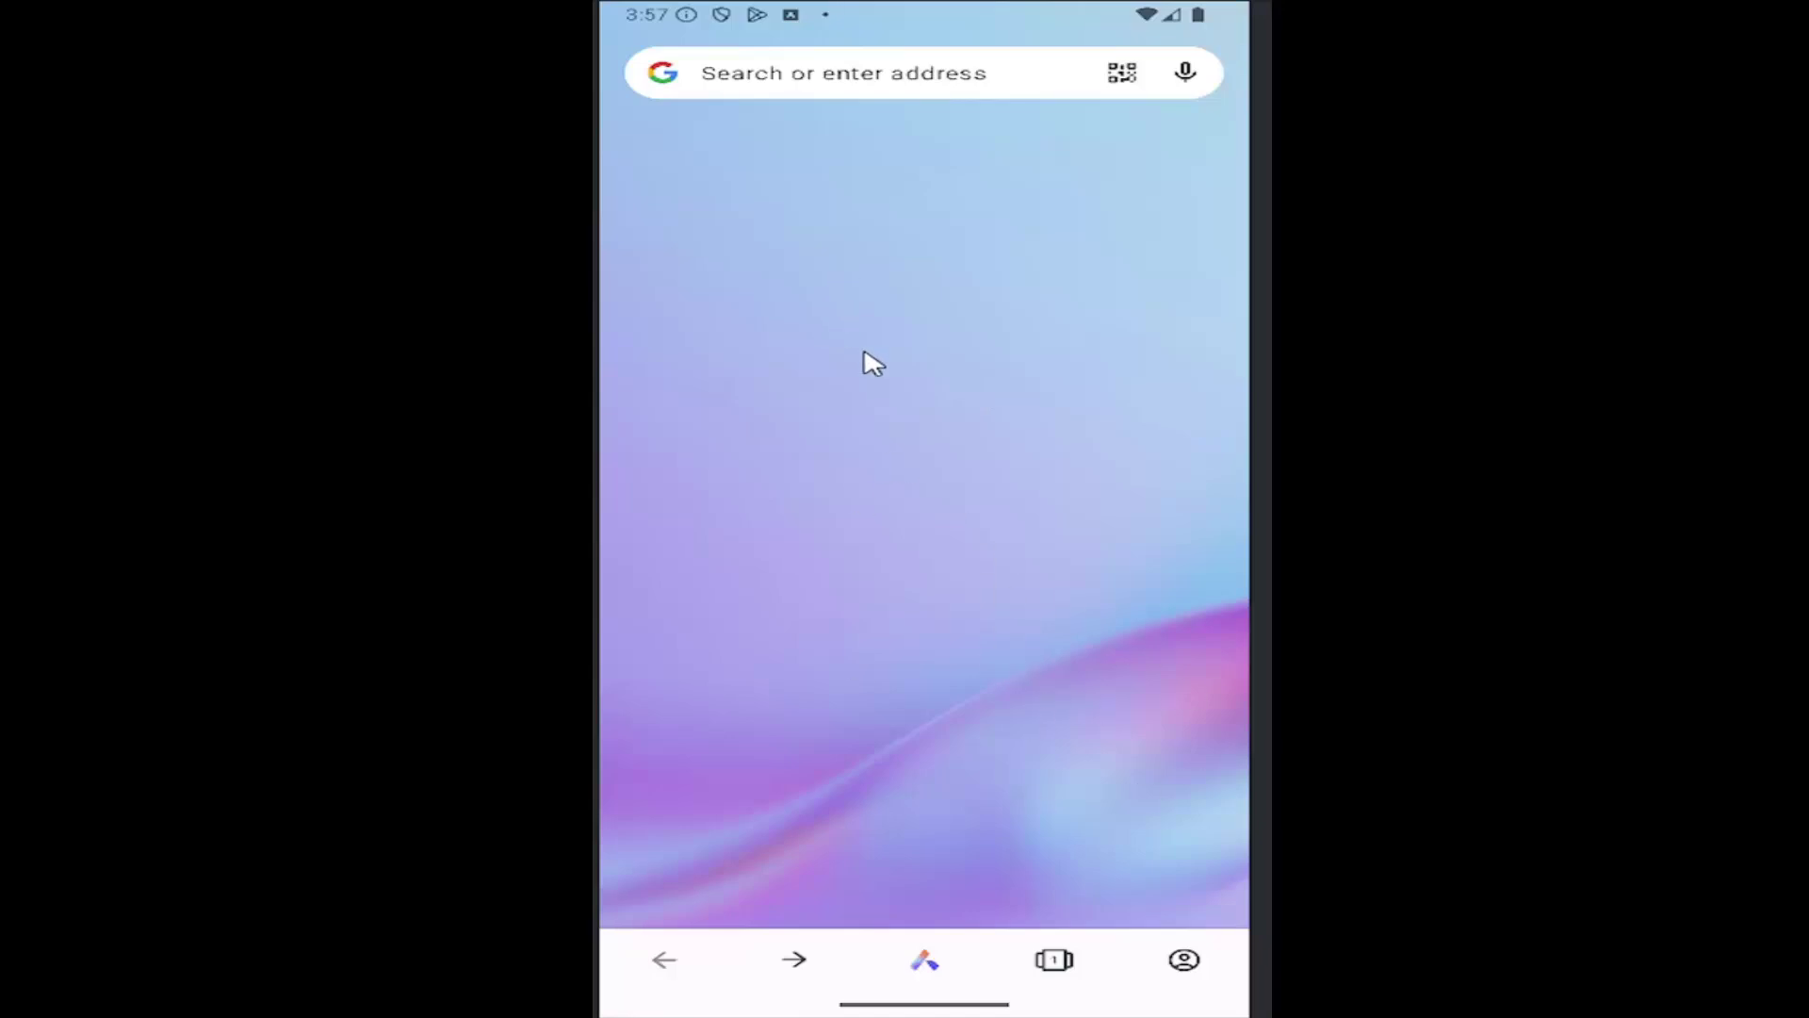
Step: Open Accessibility settings from the main menu's Appearance section
{"action": "left_click", "coordinate": [1187, 965]}
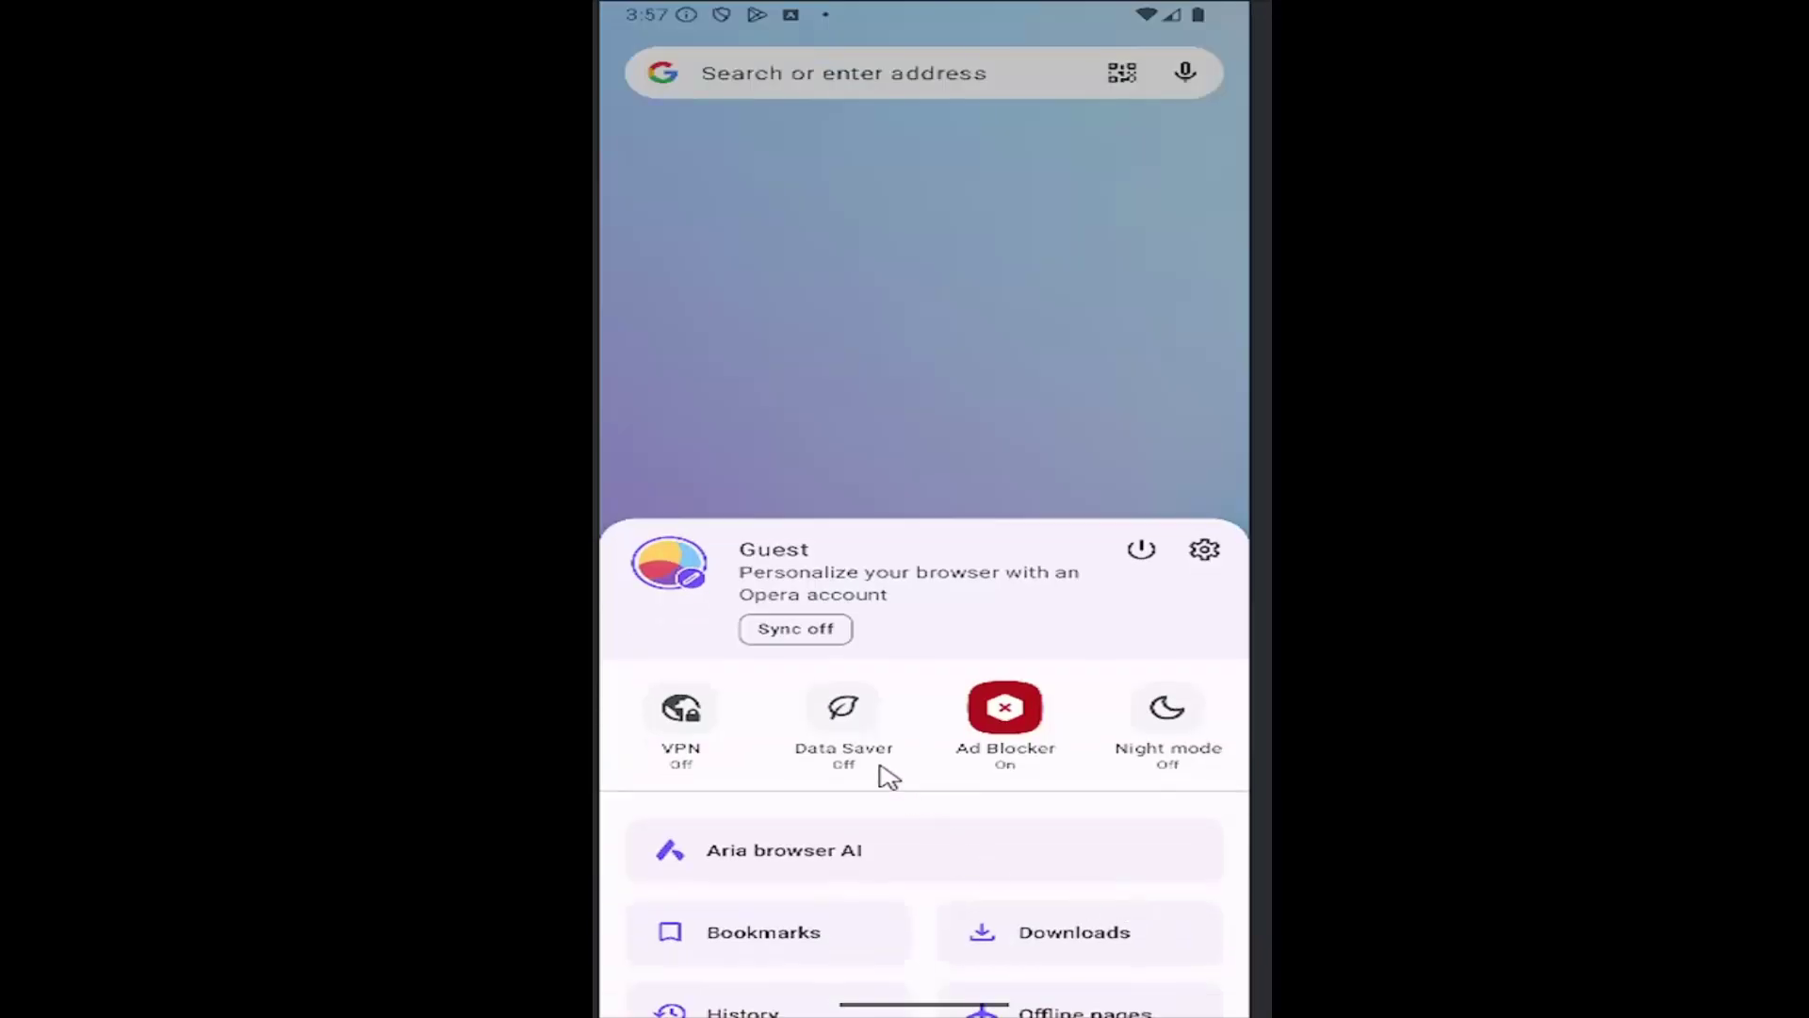
{"action": "left_click_drag", "start_coordinate": [927, 905], "coordinate": [929, 422]}
{"action": "scroll", "coordinate": [930, 421], "scroll_direction": "down", "scroll_amount": 2}
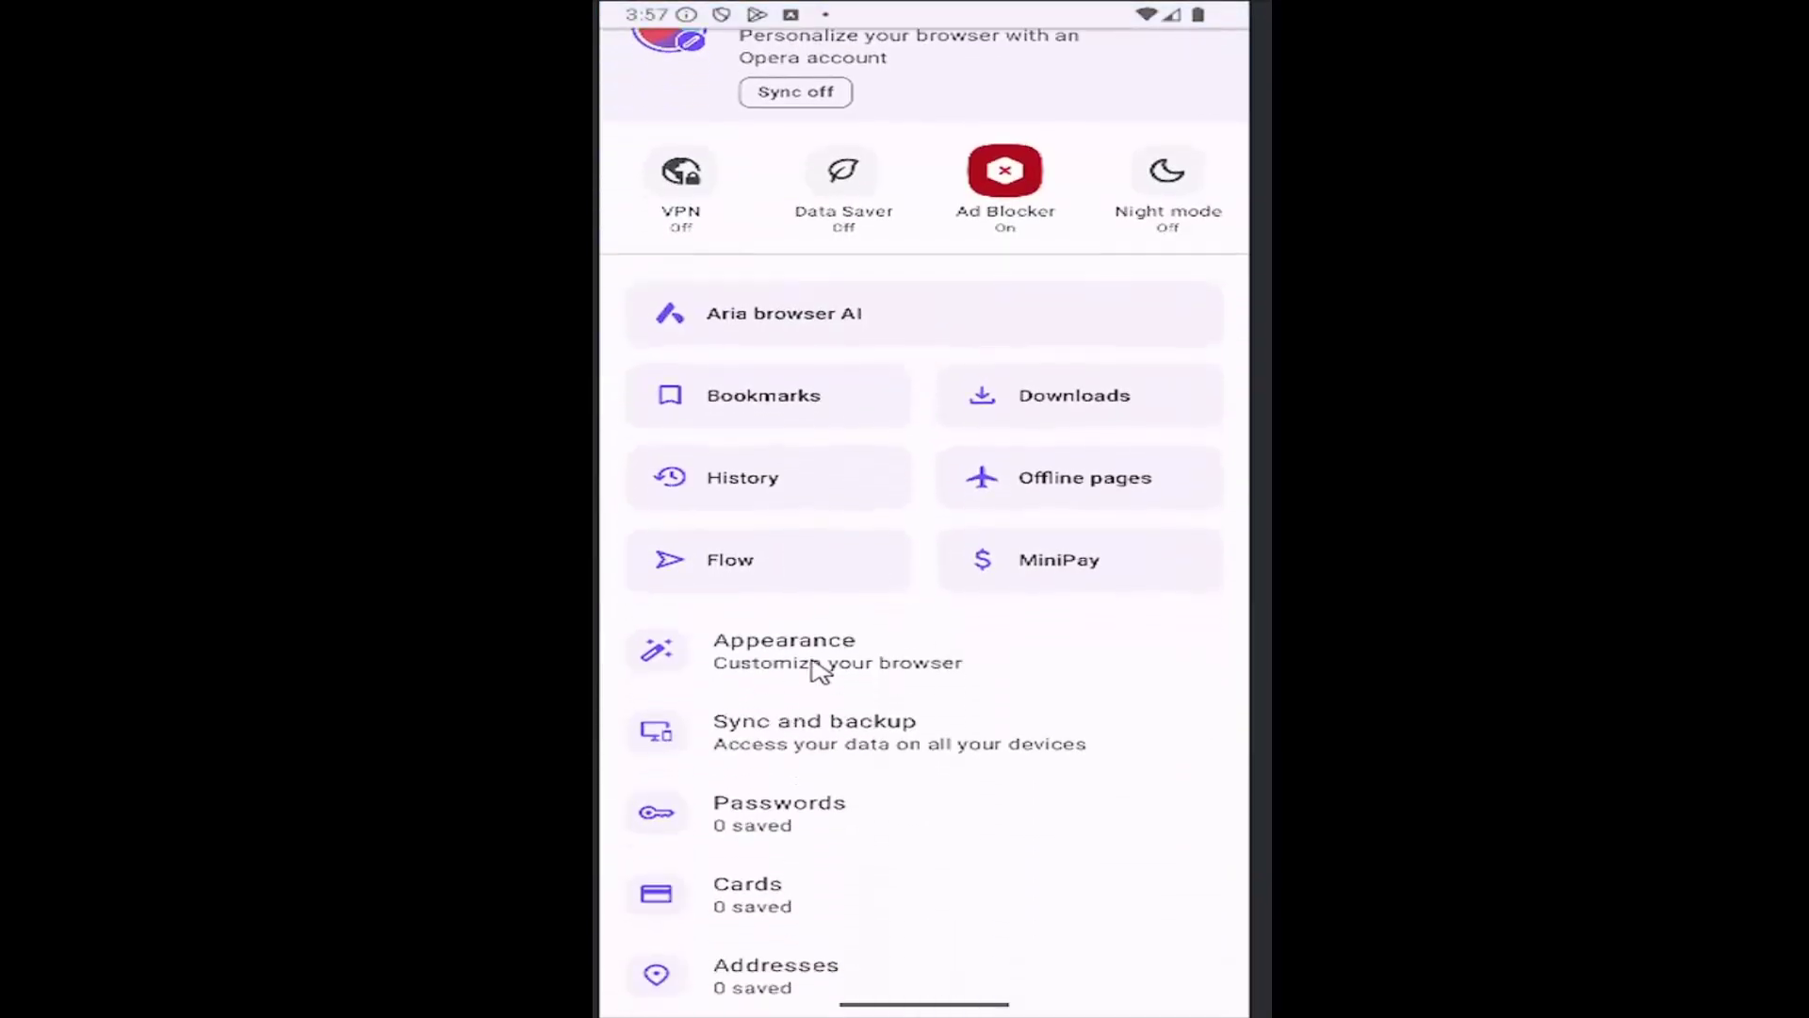
{"action": "left_click", "coordinate": [840, 669]}
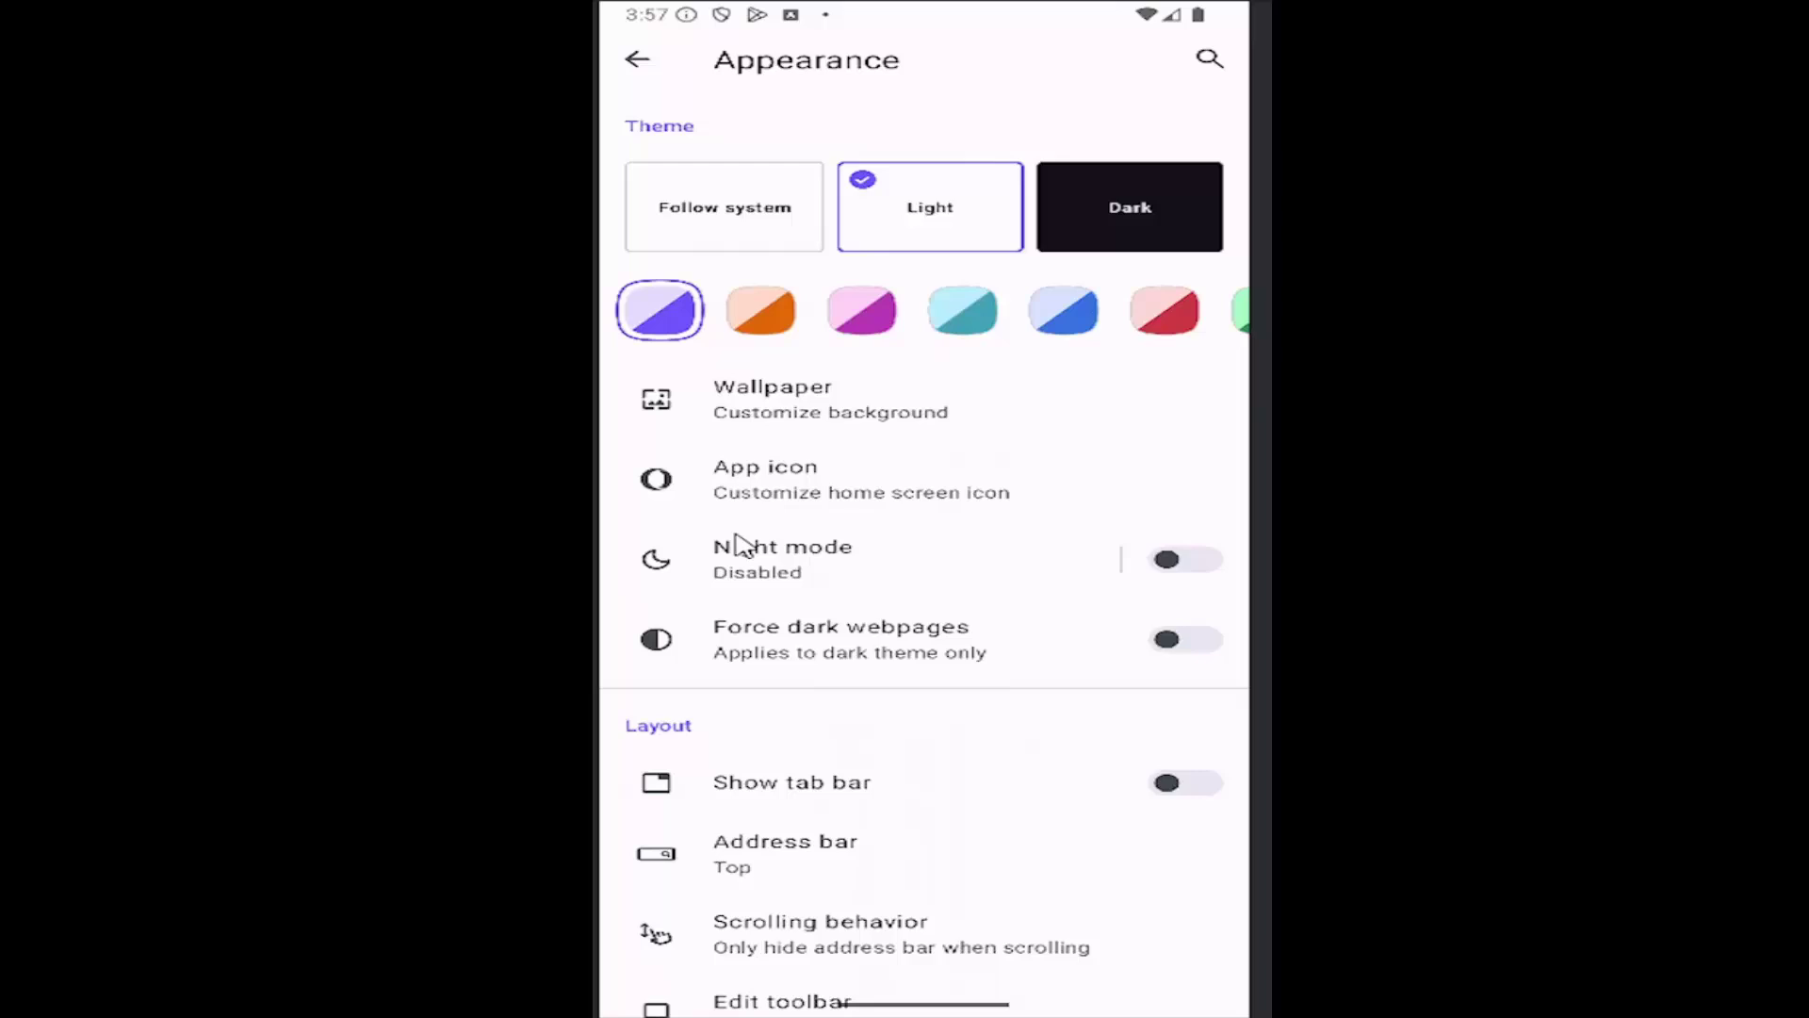
{"action": "scroll", "coordinate": [744, 547], "scroll_direction": "down", "scroll_amount": 3}
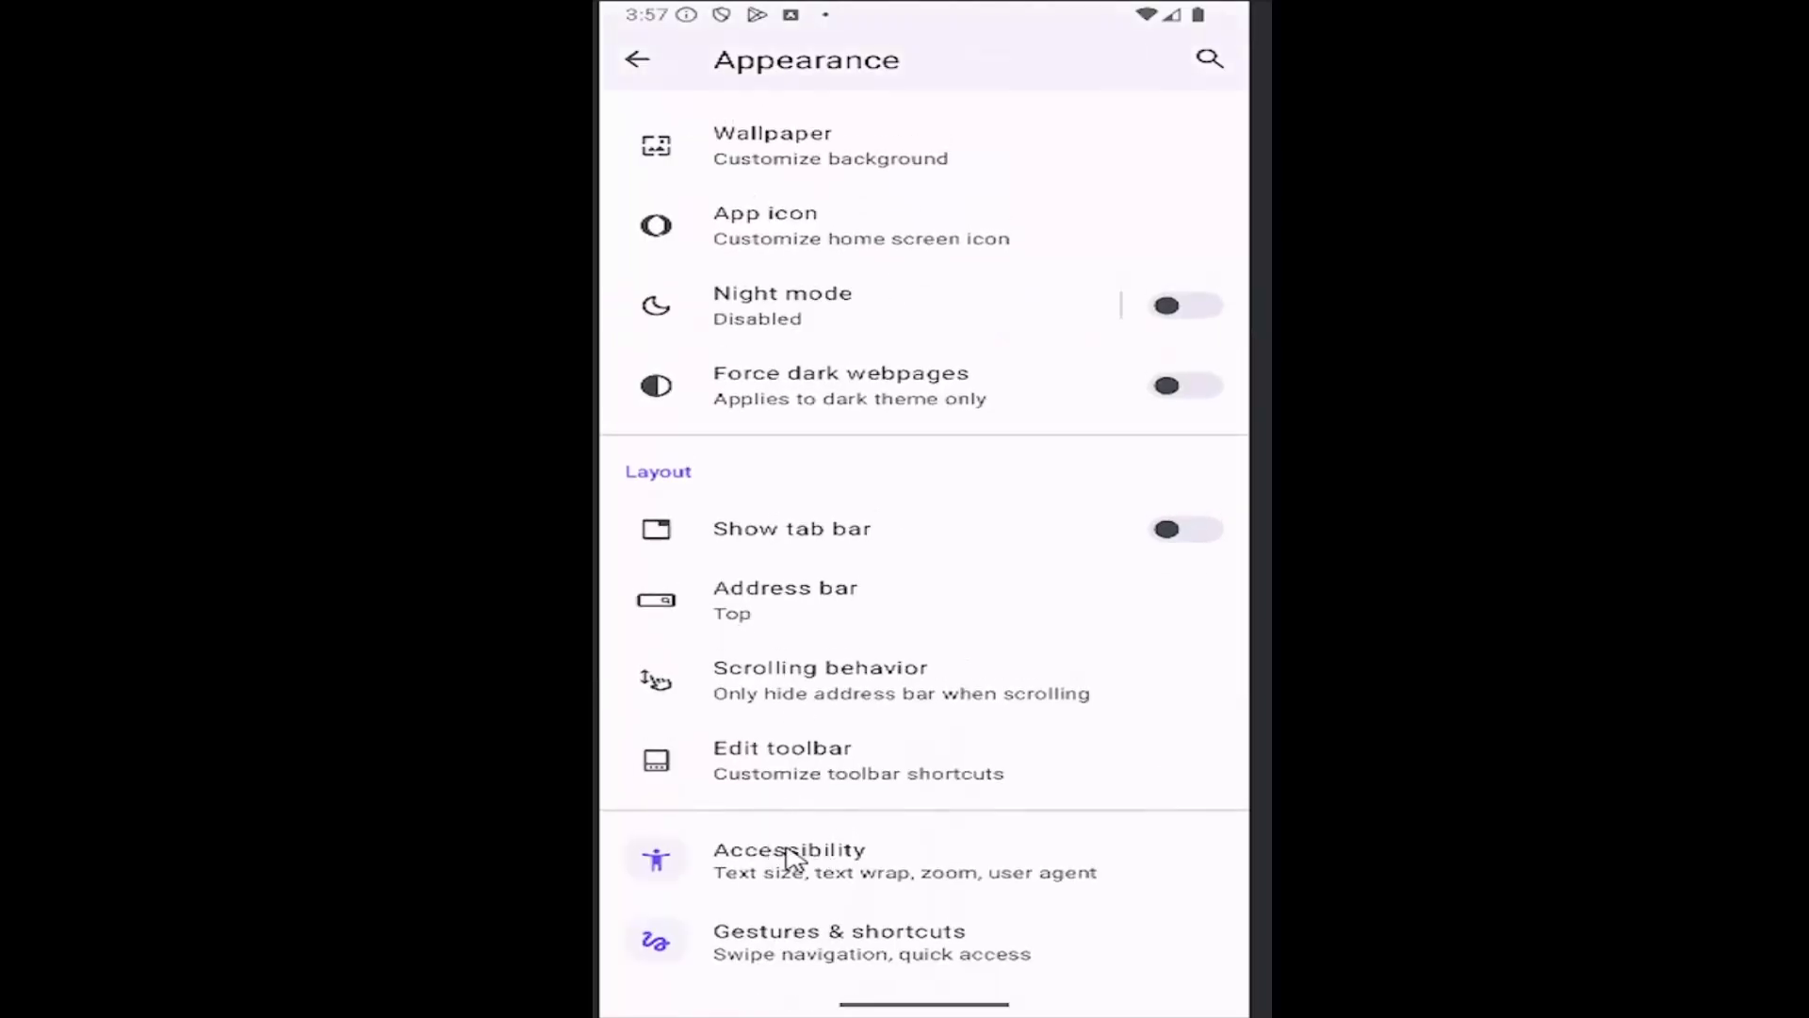
{"action": "left_click", "coordinate": [844, 871]}
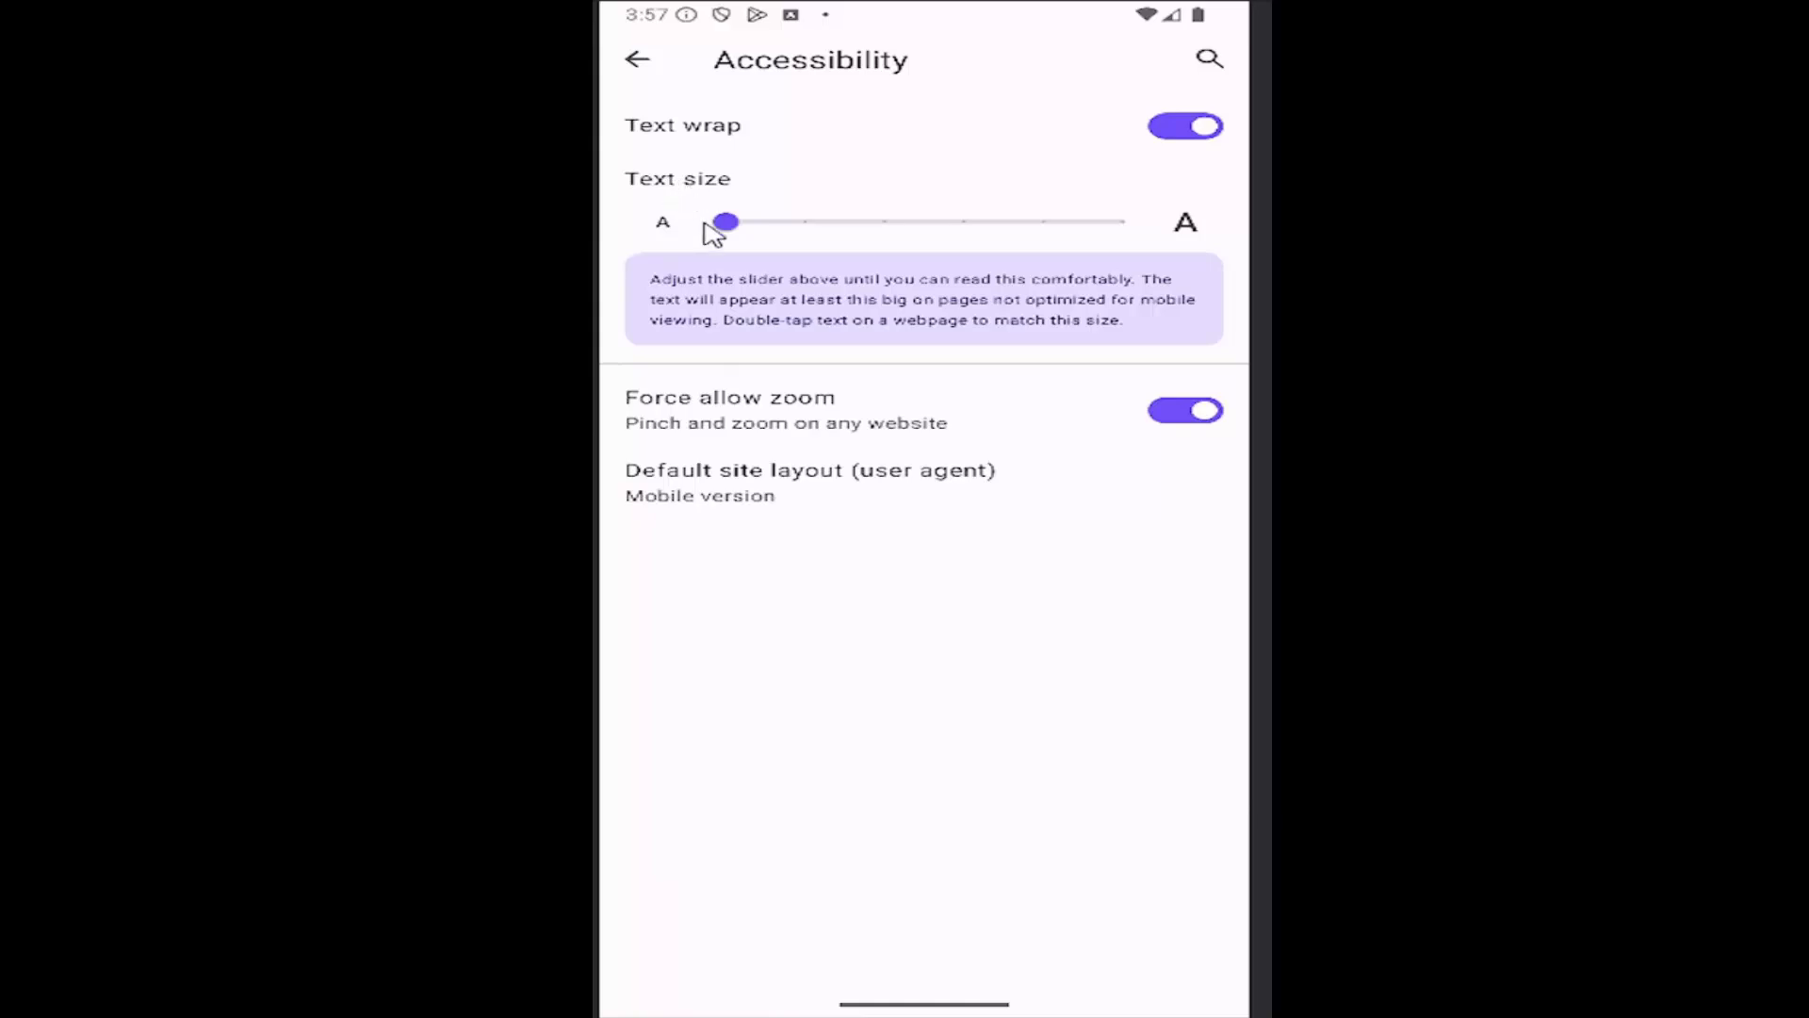
Step: Raise Text size one step above smallest, then exit settings to the start page
{"action": "mouse_move", "coordinate": [726, 223]}
{"action": "left_mouse_down"}
{"action": "mouse_move", "coordinate": [968, 224]}
{"action": "mouse_move", "coordinate": [803, 222]}
{"action": "left_mouse_up"}
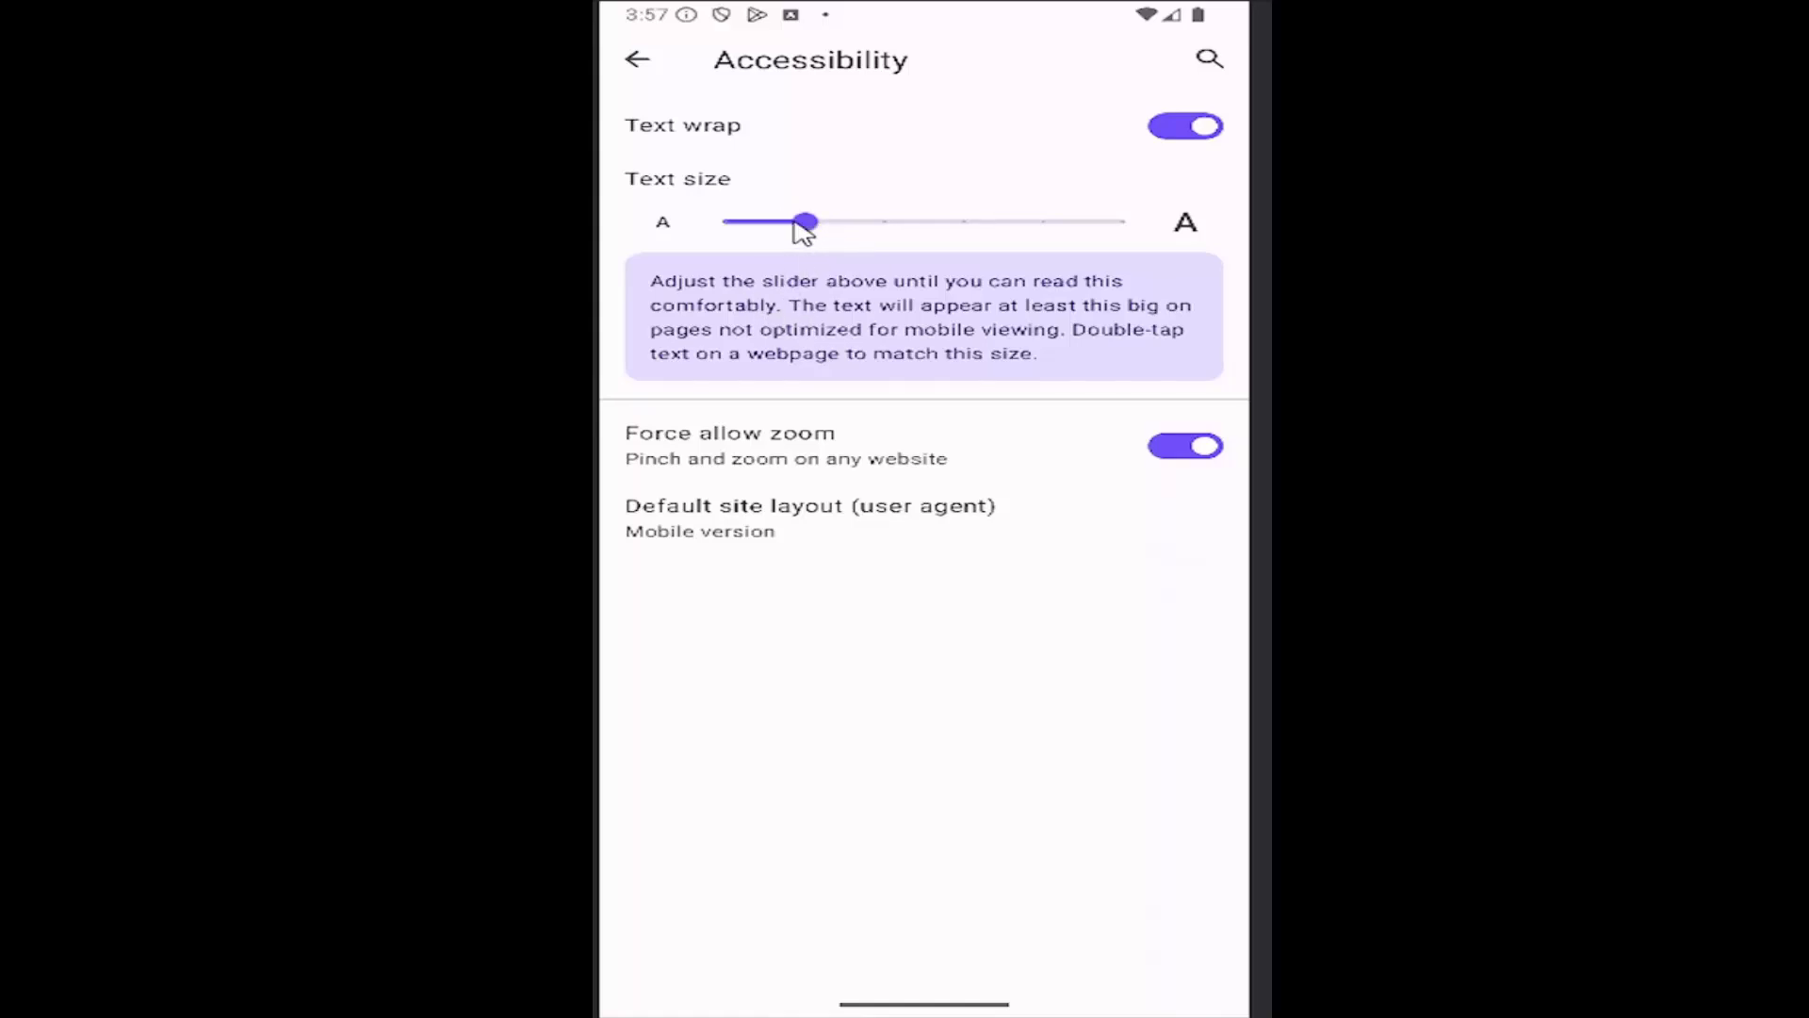
{"action": "mouse_move", "coordinate": [804, 223]}
{"action": "left_mouse_down"}
{"action": "mouse_move", "coordinate": [667, 228]}
{"action": "mouse_move", "coordinate": [808, 224]}
{"action": "left_mouse_up"}
{"action": "left_click", "coordinate": [637, 60]}
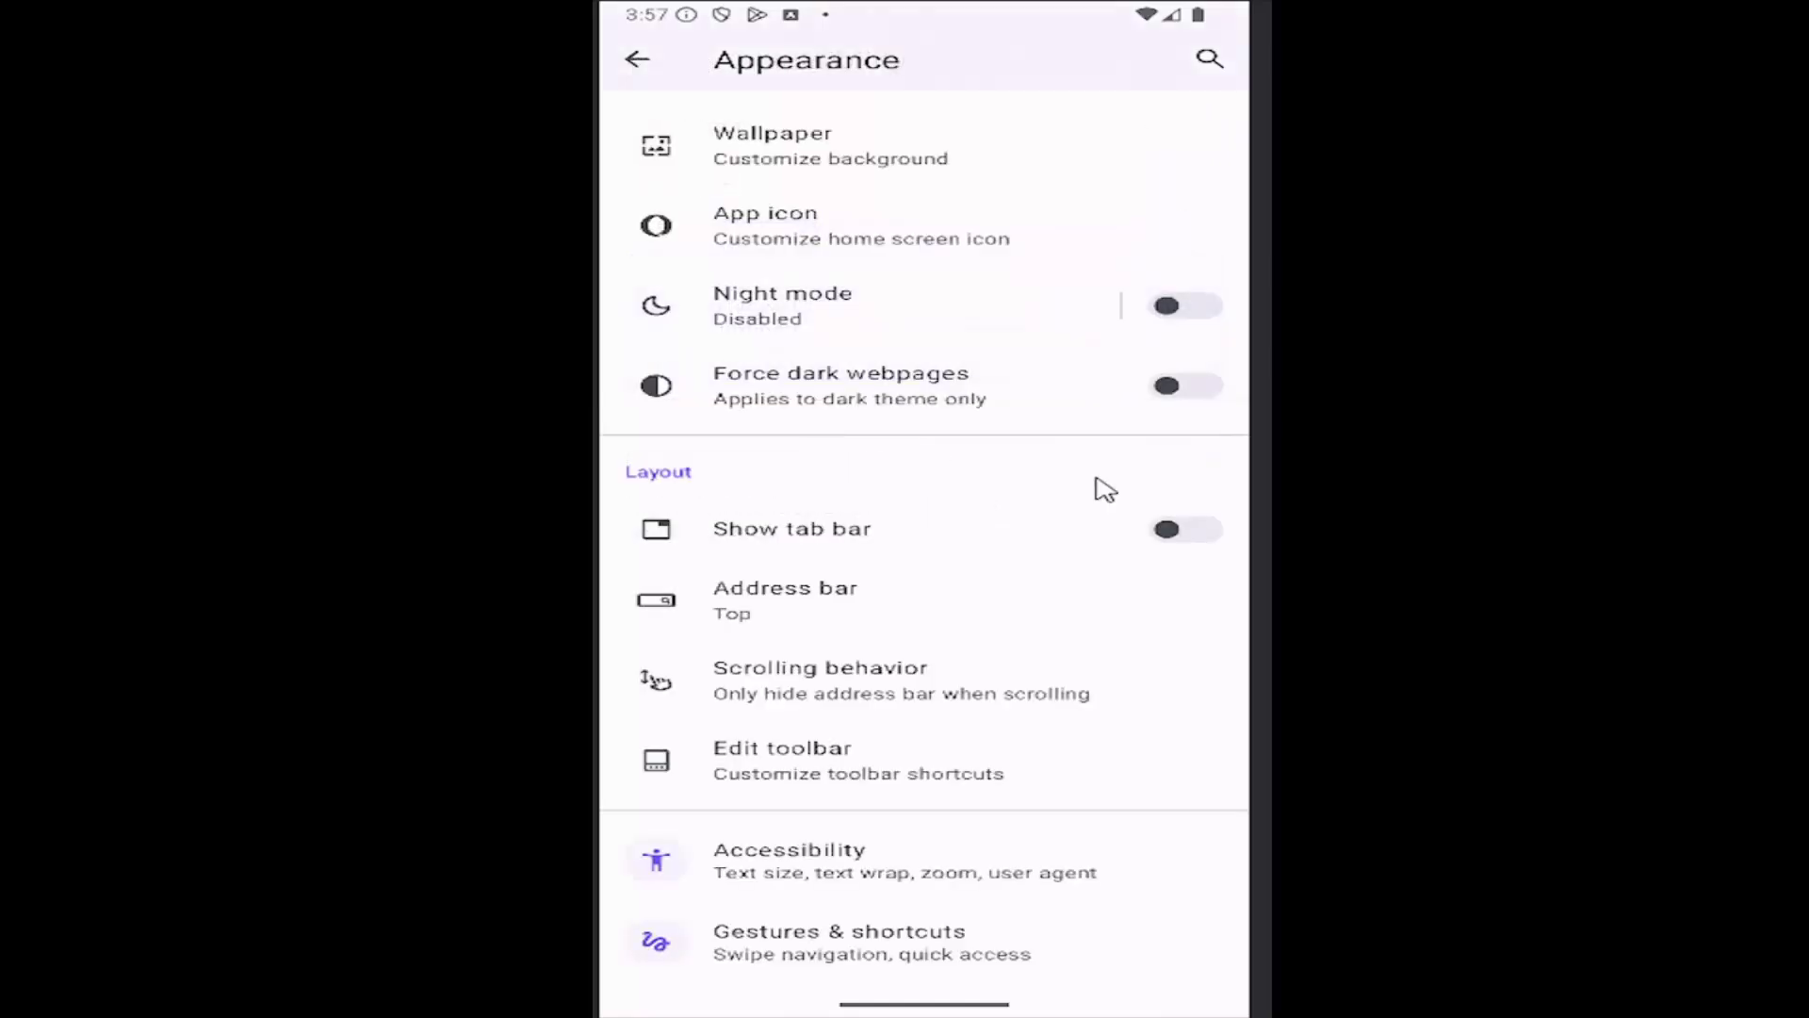
{"action": "key", "text": "Escape"}
{"action": "key", "text": "Escape"}
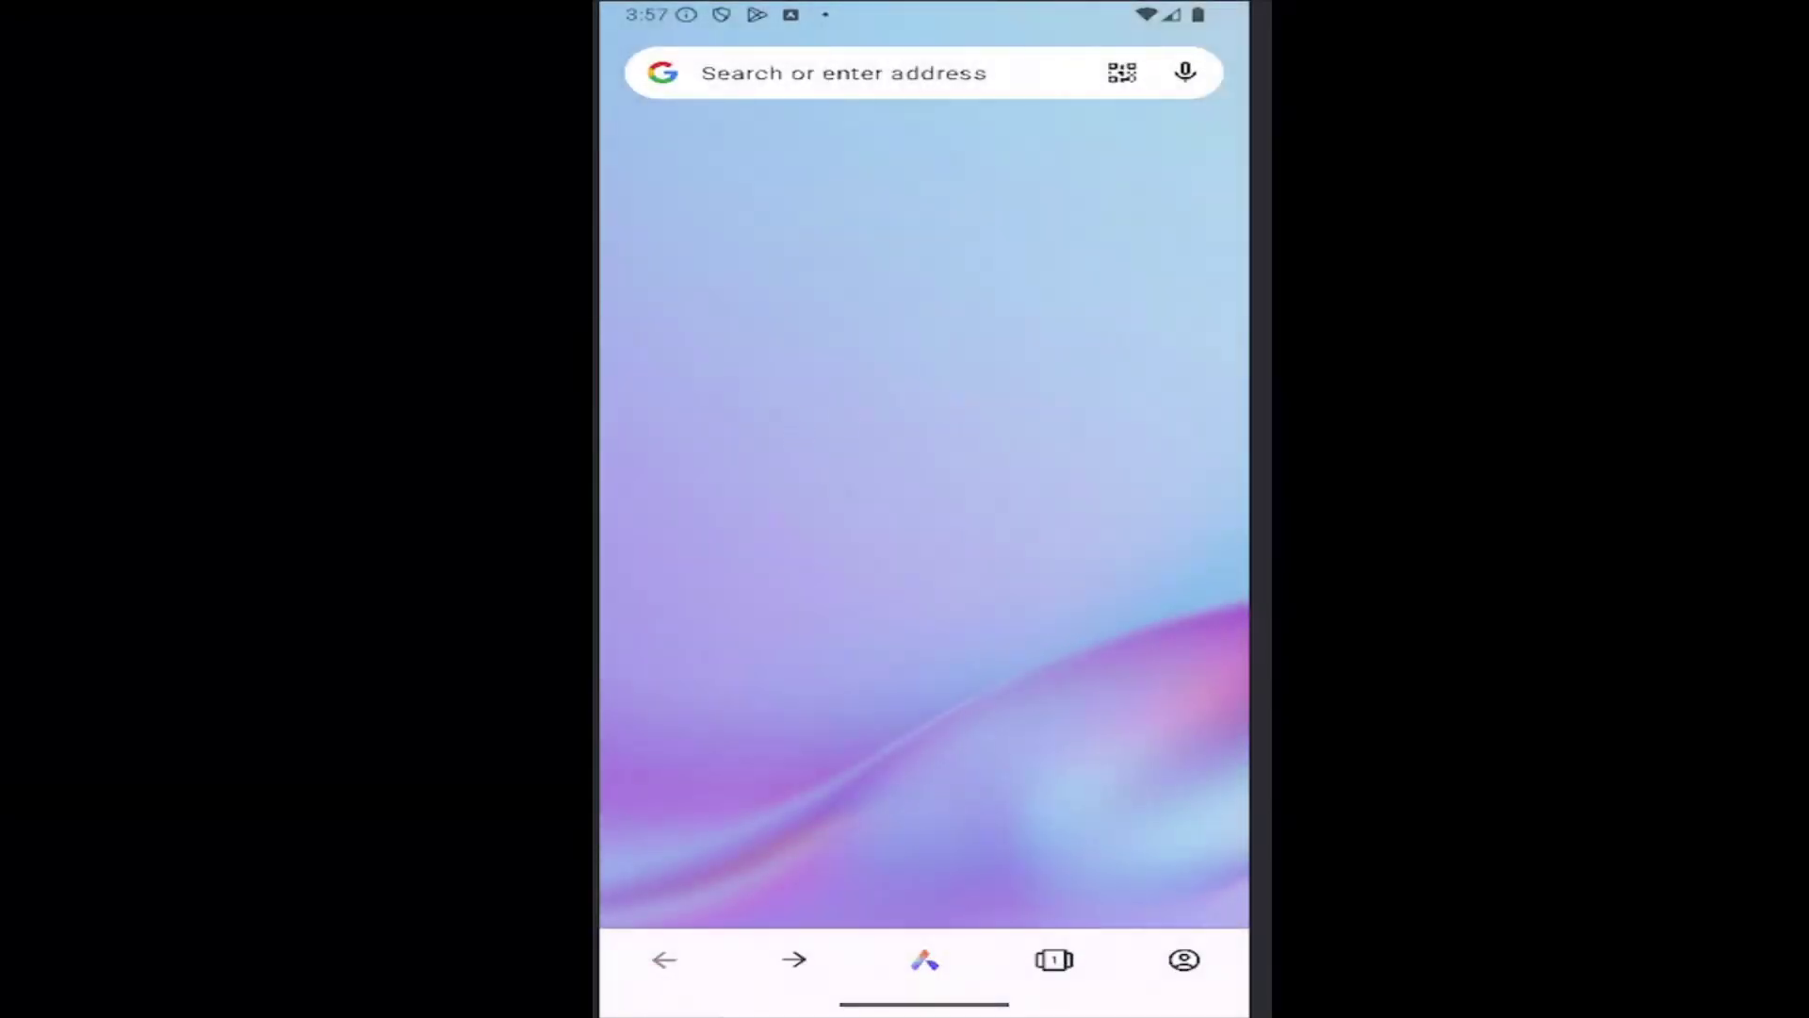